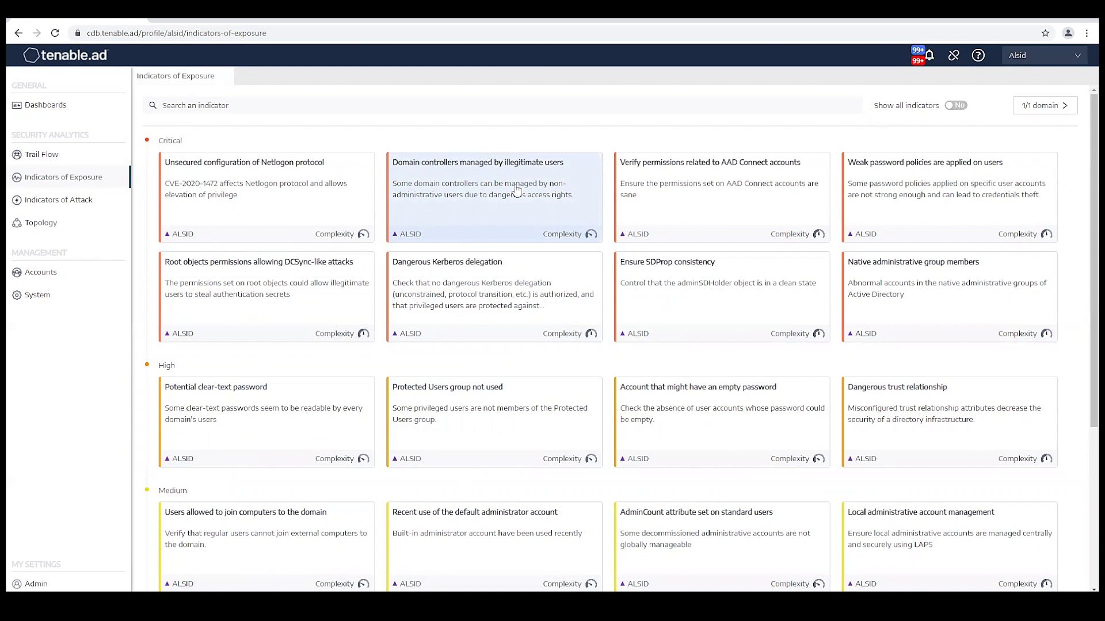
Open the deviant objects of 'Domain controllers managed by illegitimate users' and expand dc-vm's unsafe permission entries
{"action": "left_click", "coordinate": [516, 190]}
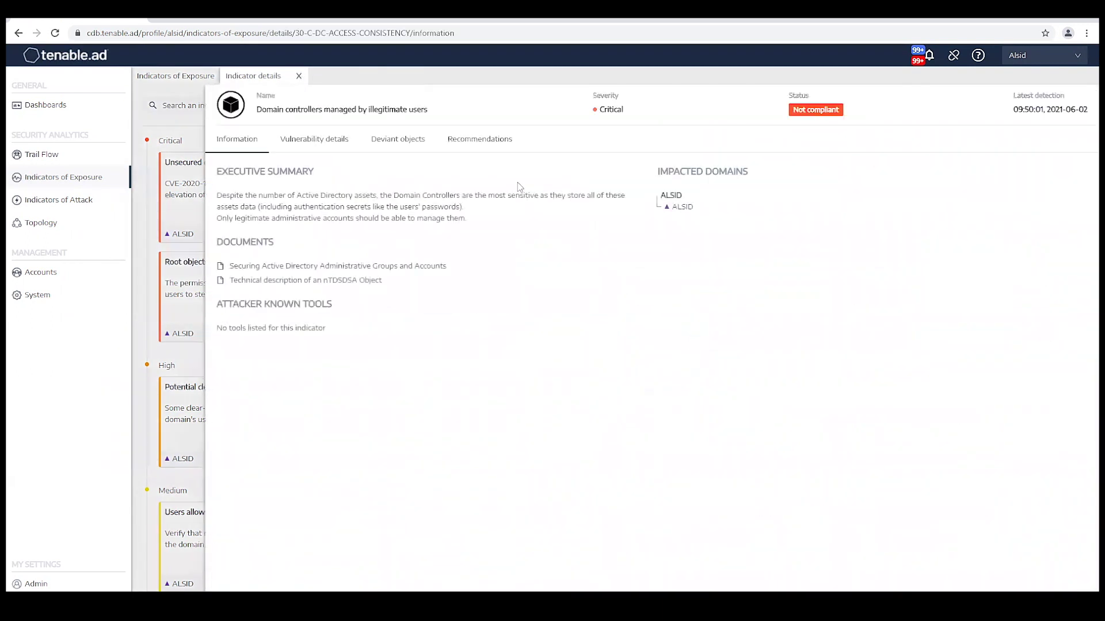
{"action": "left_click", "coordinate": [412, 144]}
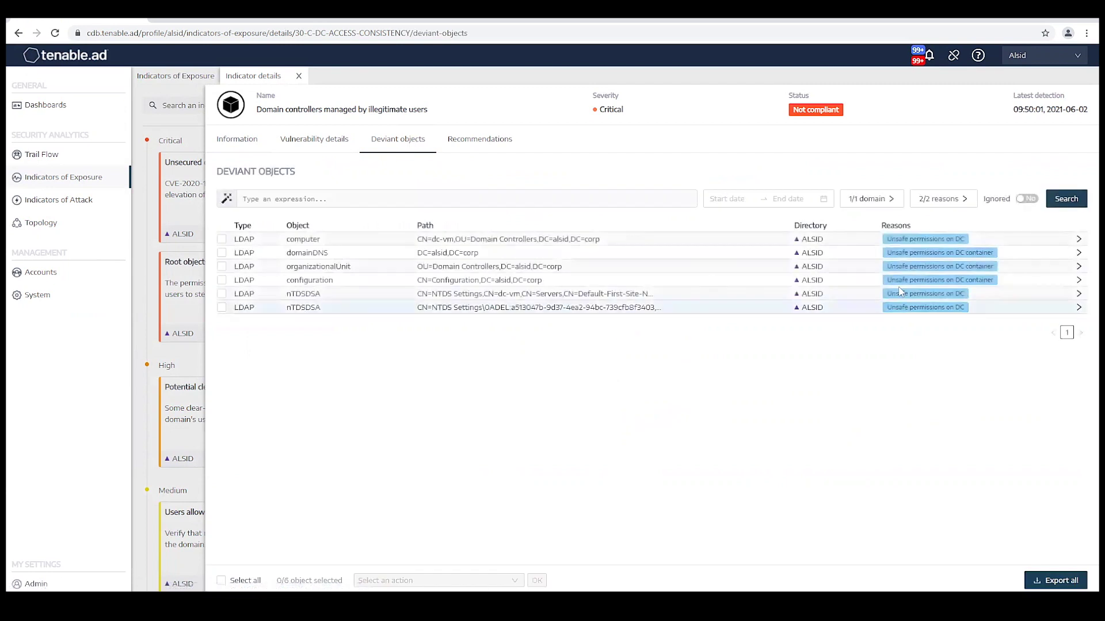
{"action": "left_click", "coordinate": [922, 239]}
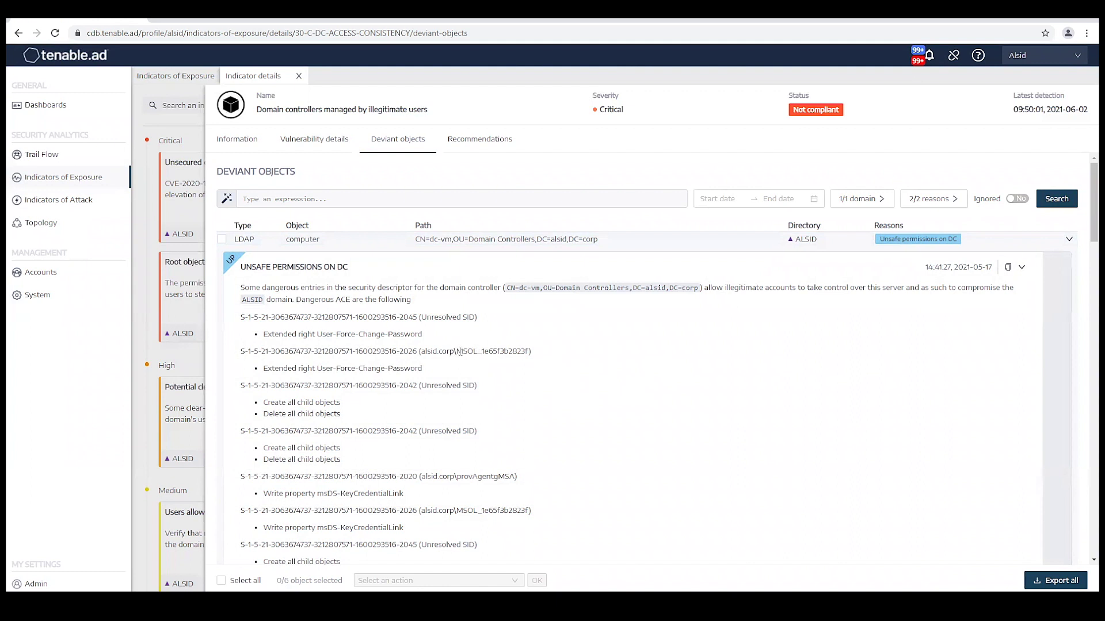
Copy the MSOL service account name from the domain controller's permission entry
{"action": "left_click_drag", "start_coordinate": [457, 351], "coordinate": [530, 356]}
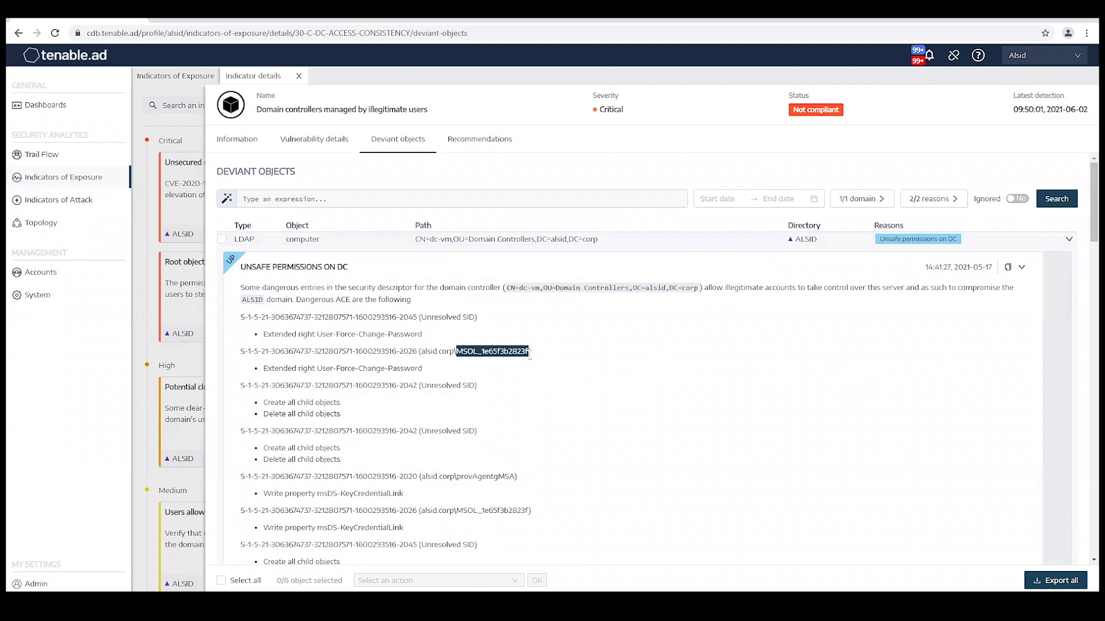
{"action": "right_click", "coordinate": [508, 353]}
{"action": "left_click", "coordinate": [533, 367]}
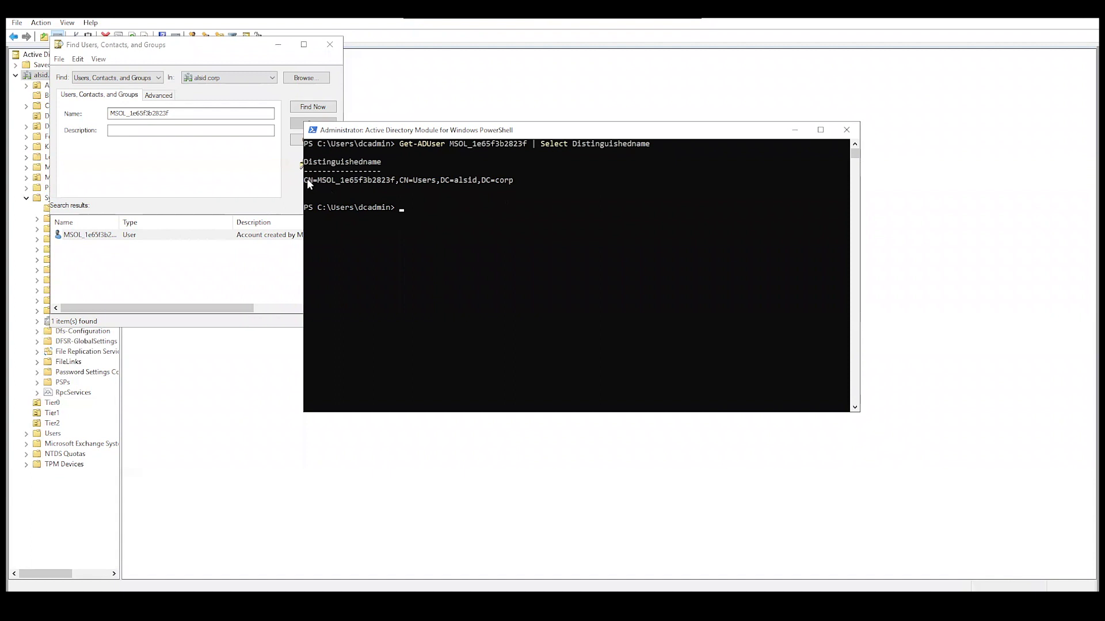
Copy the MSOL account's full Distinguishedname line from the Get-ADUser output
{"action": "left_click_drag", "start_coordinate": [323, 180], "coordinate": [310, 181]}
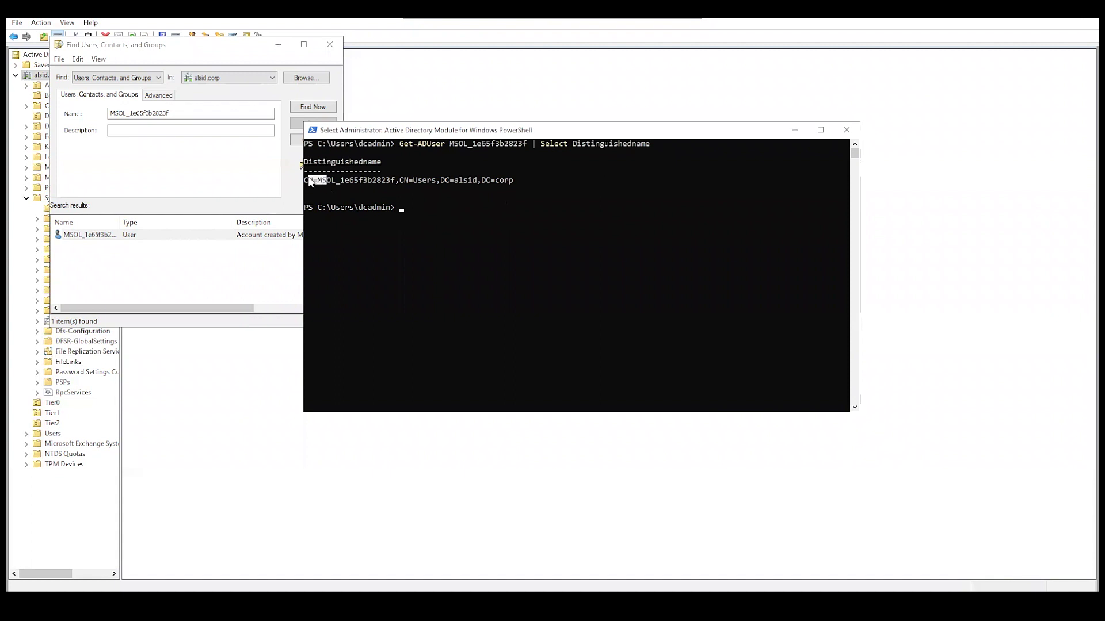
{"action": "left_click", "coordinate": [306, 180]}
{"action": "left_click_drag", "start_coordinate": [310, 183], "coordinate": [396, 174]}
{"action": "left_click", "coordinate": [309, 182]}
{"action": "left_click_drag", "start_coordinate": [383, 182], "coordinate": [513, 181]}
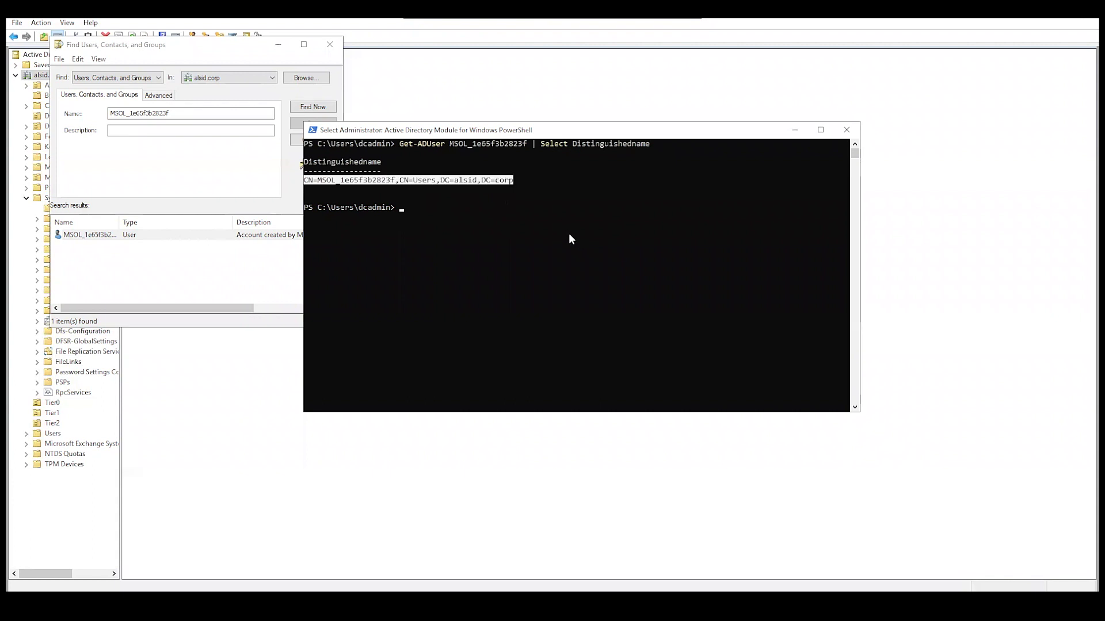
{"action": "right_click", "coordinate": [559, 230]}
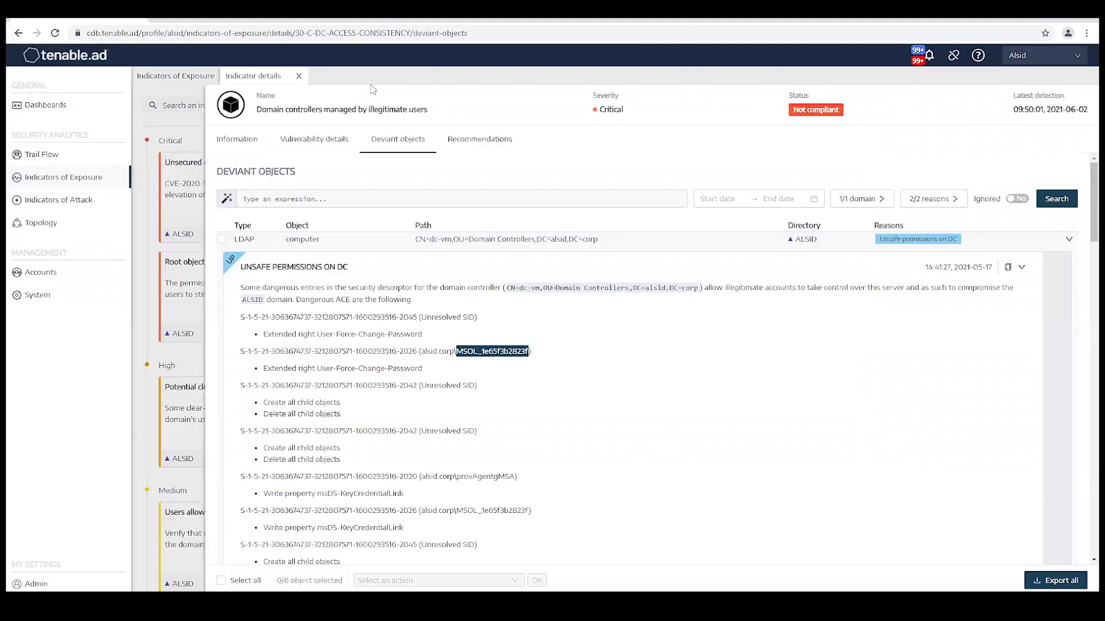
Close the indicator details and go to Accounts > Security profiles management
{"action": "left_click", "coordinate": [299, 76]}
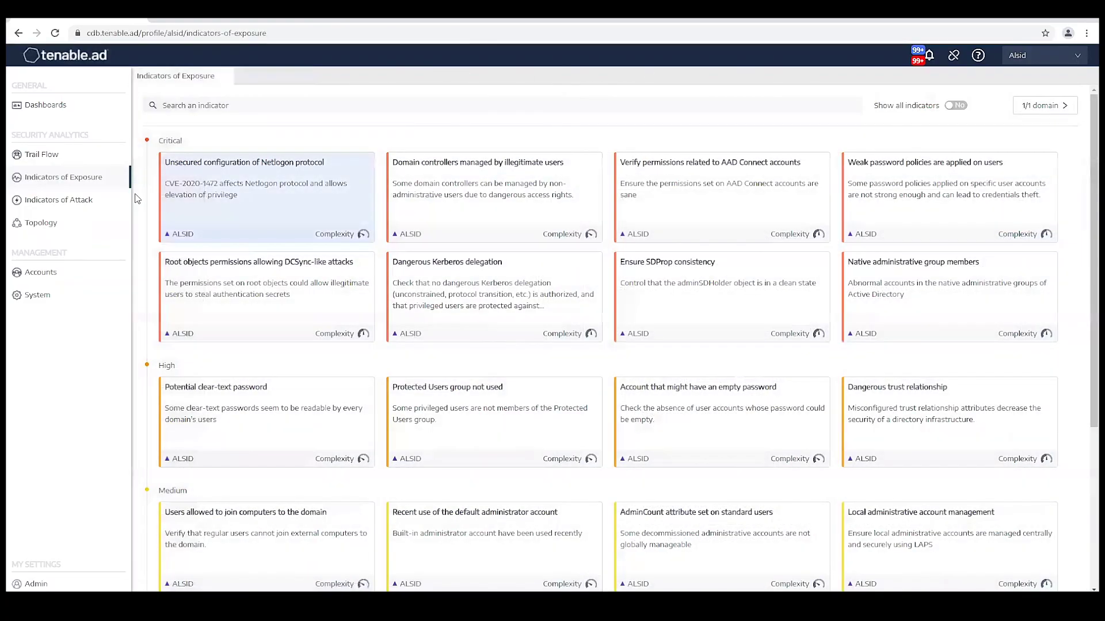
{"action": "left_click", "coordinate": [34, 275]}
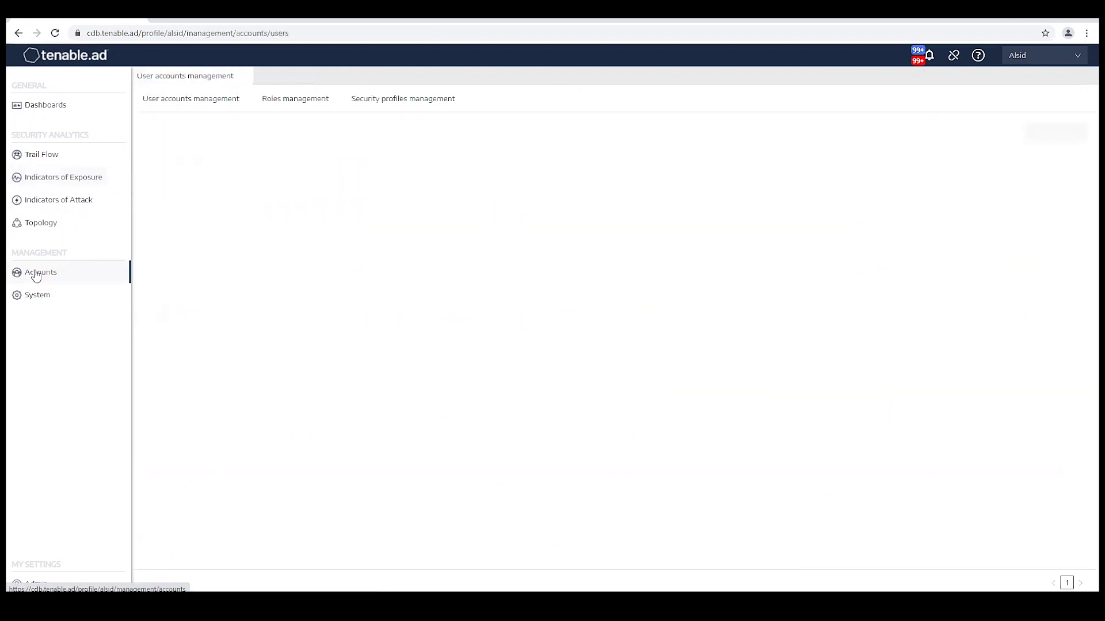
{"action": "left_click", "coordinate": [409, 107]}
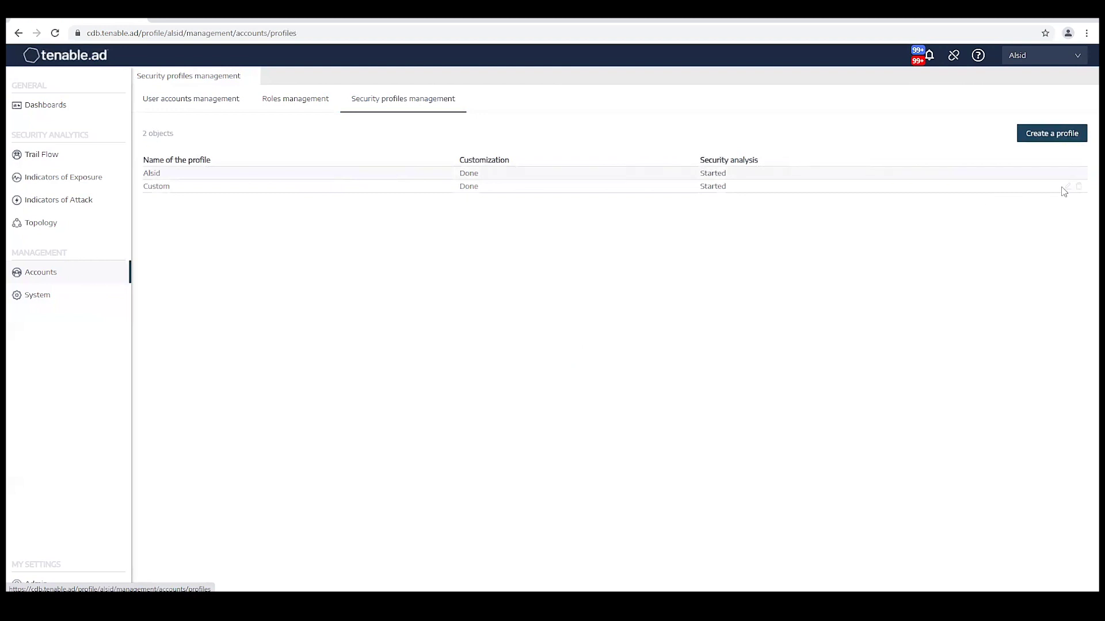
Create a security profile named 'Custom1' as a copy of the Alsid profile
{"action": "left_click", "coordinate": [1050, 143]}
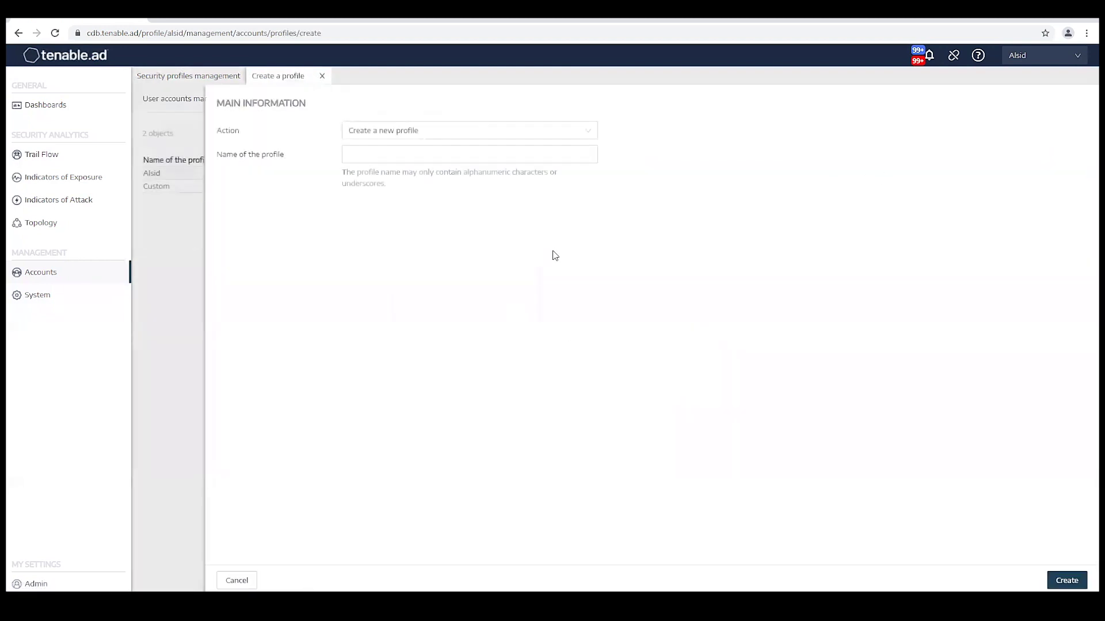
{"action": "left_click", "coordinate": [588, 131]}
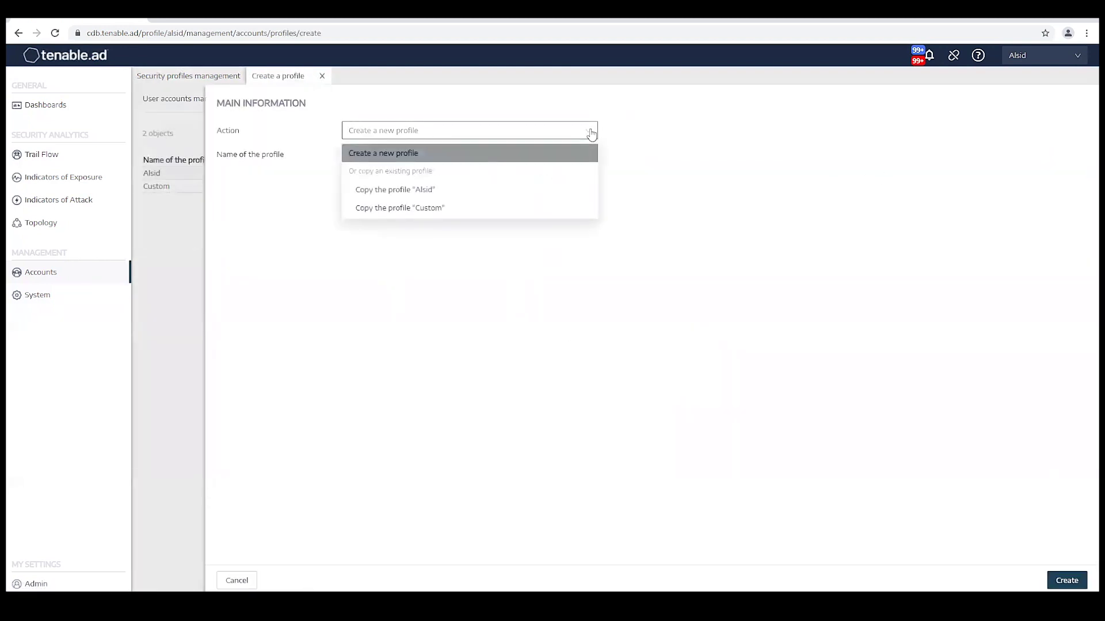
{"action": "left_click", "coordinate": [431, 192]}
{"action": "left_click", "coordinate": [397, 153]}
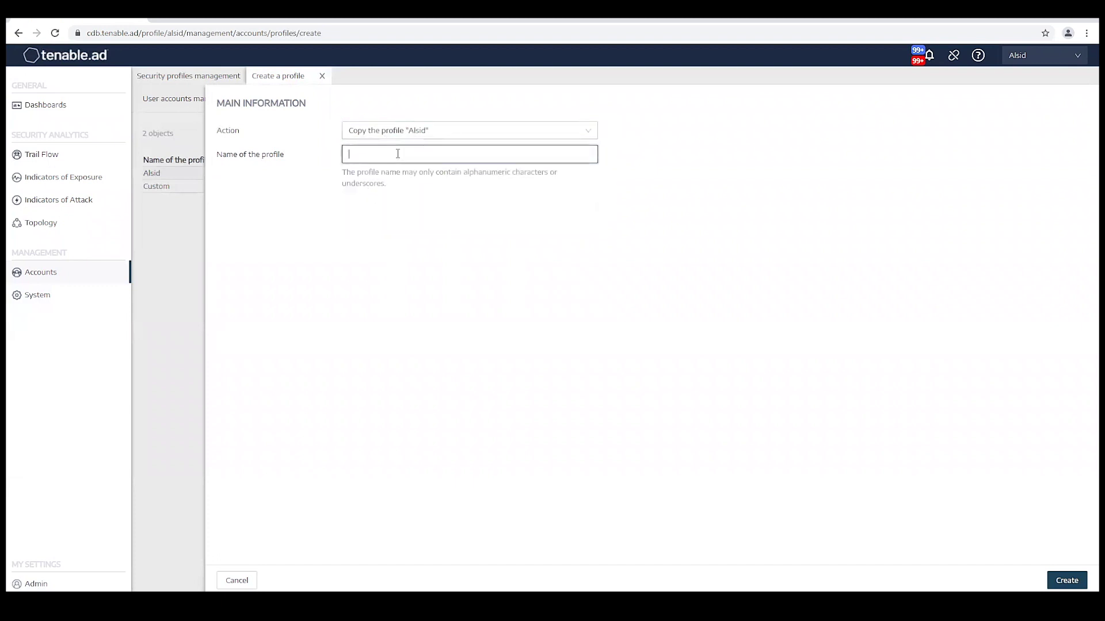
{"action": "type", "text": "Custom1"}
{"action": "left_click", "coordinate": [1067, 581]}
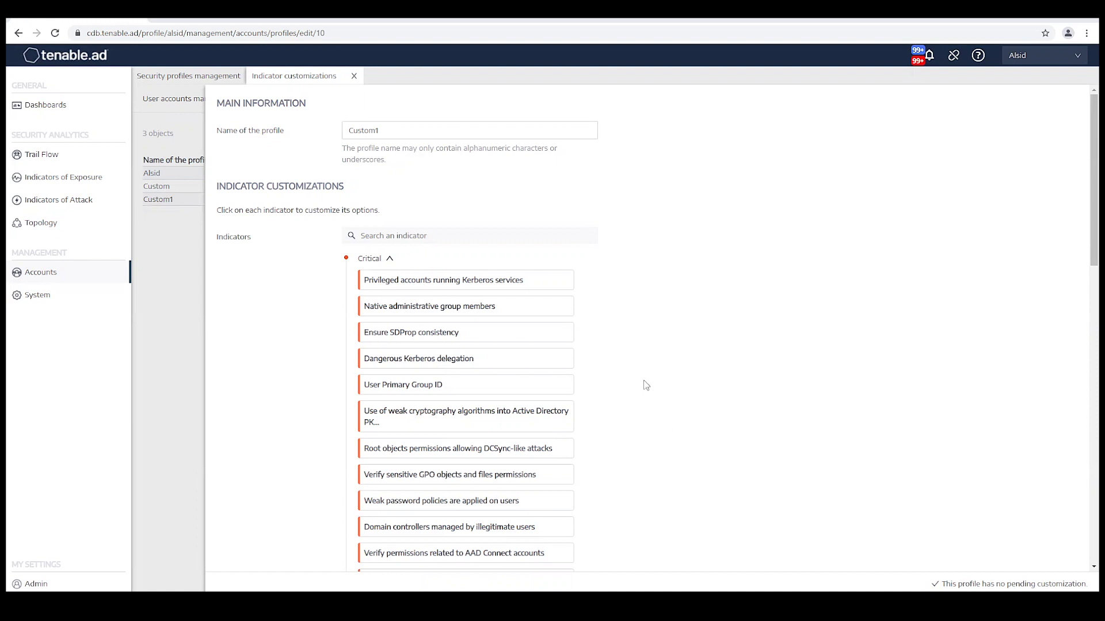
Paste the MSOL DN into Permitted trustees for 'Domain controllers managed by illegitimate users' and save as draft
{"action": "left_click", "coordinate": [529, 535]}
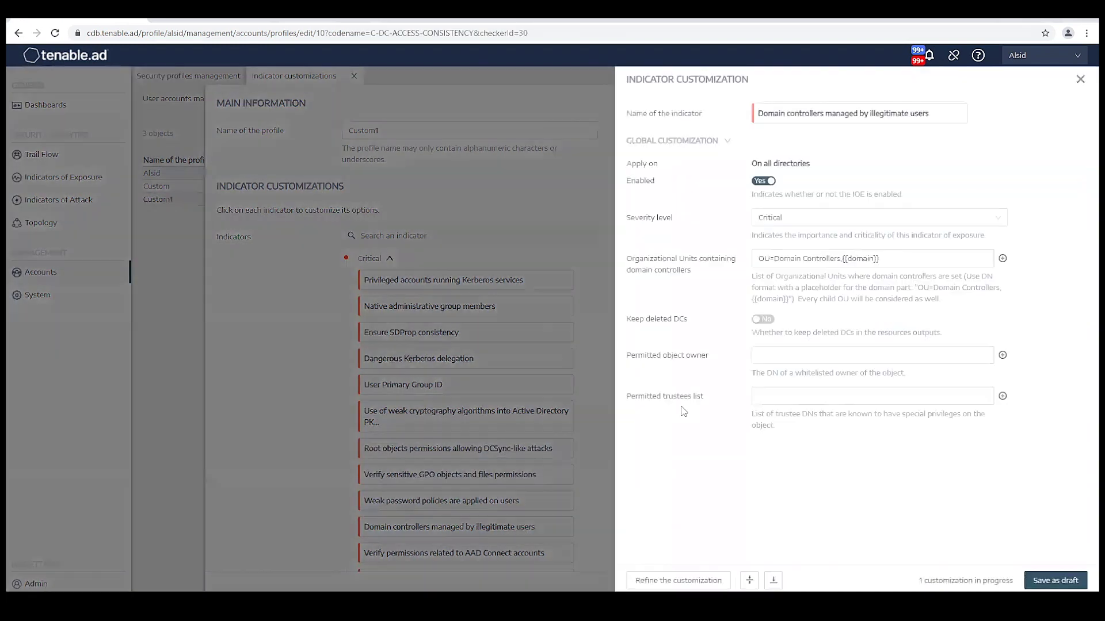
{"action": "left_click", "coordinate": [797, 397]}
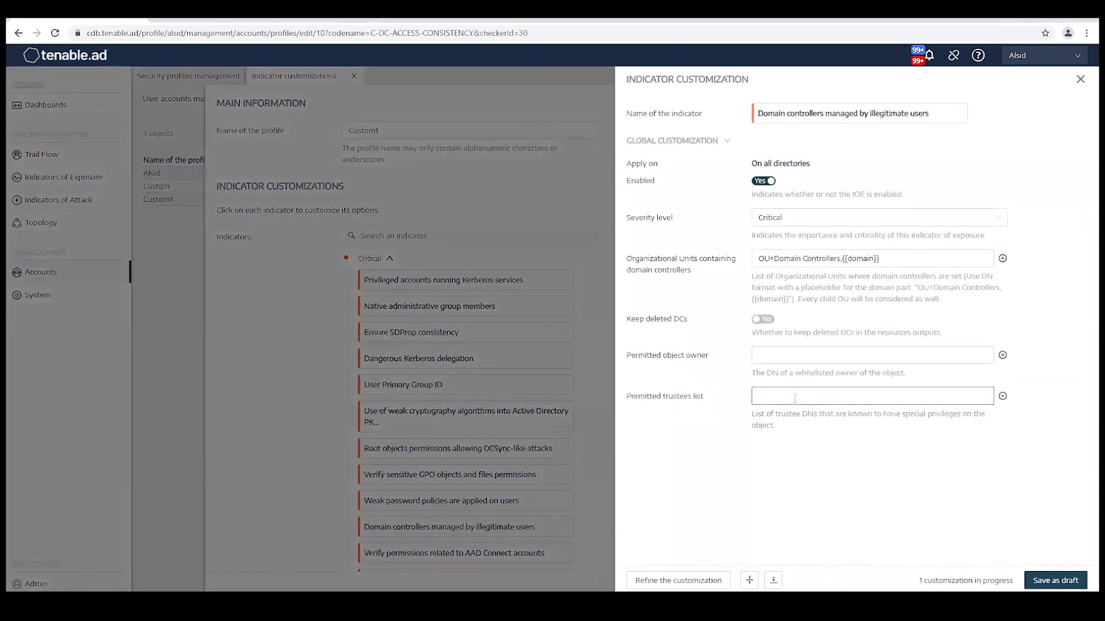
{"action": "right_click", "coordinate": [798, 397]}
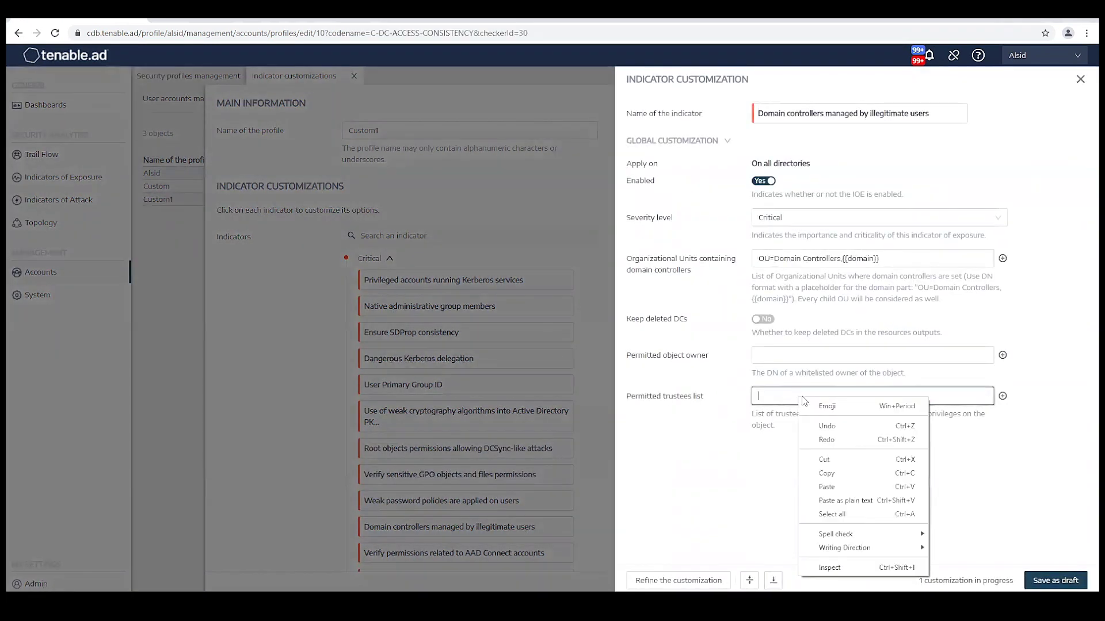
{"action": "left_click", "coordinate": [833, 487]}
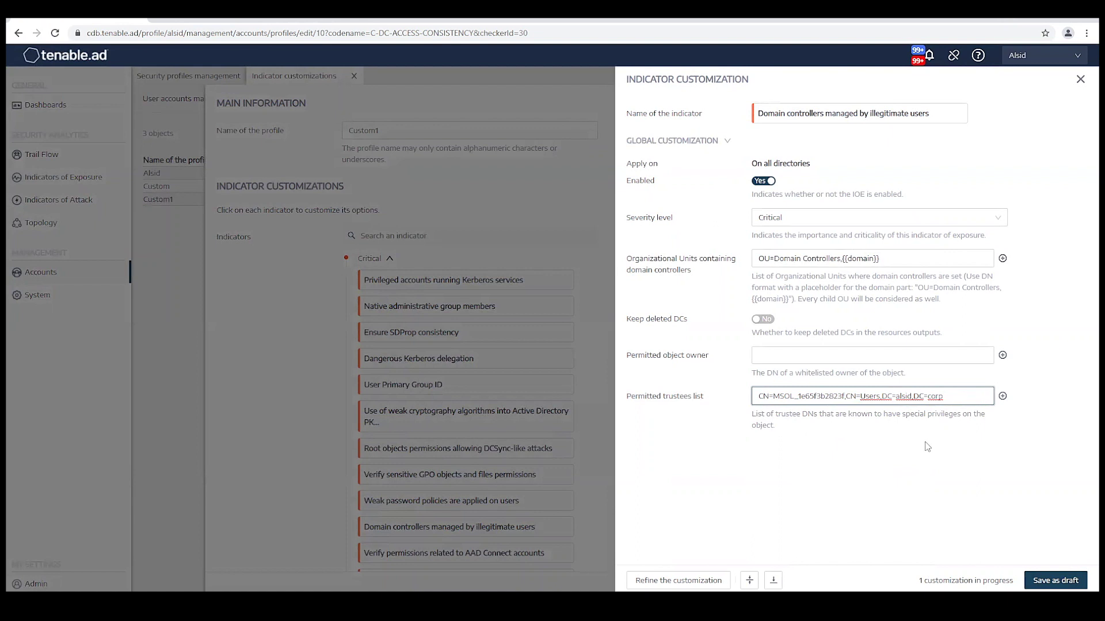
{"action": "left_click", "coordinate": [1056, 581]}
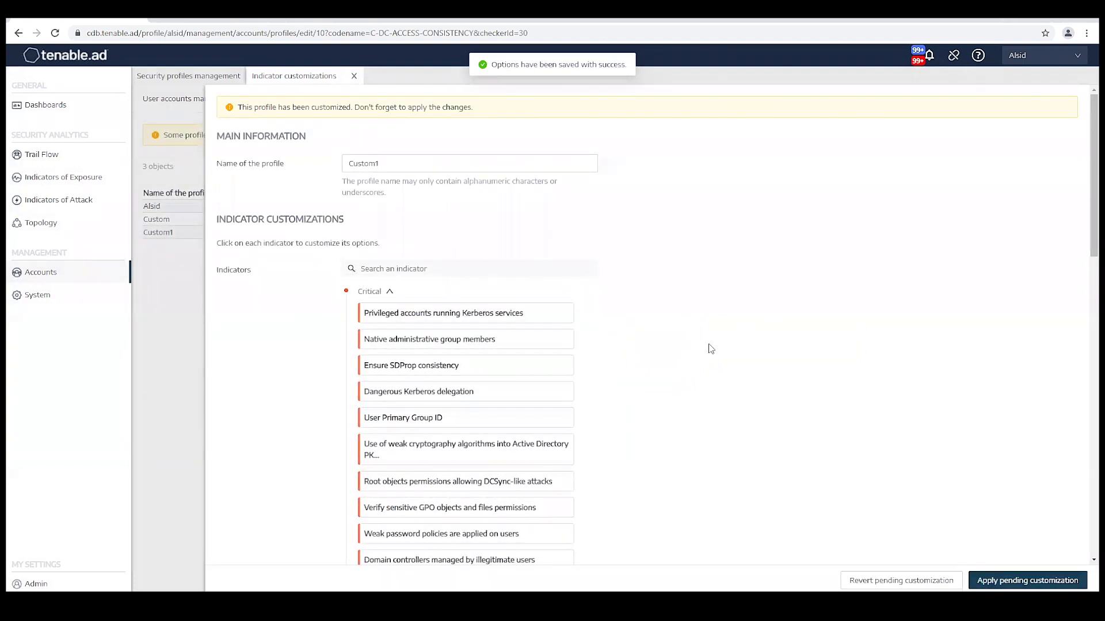
Paste the MSOL DN into Permitted trustees for the AAD Connect accounts permissions indicator and save as draft
{"action": "scroll", "coordinate": [710, 349], "scroll_direction": "down", "scroll_amount": 1}
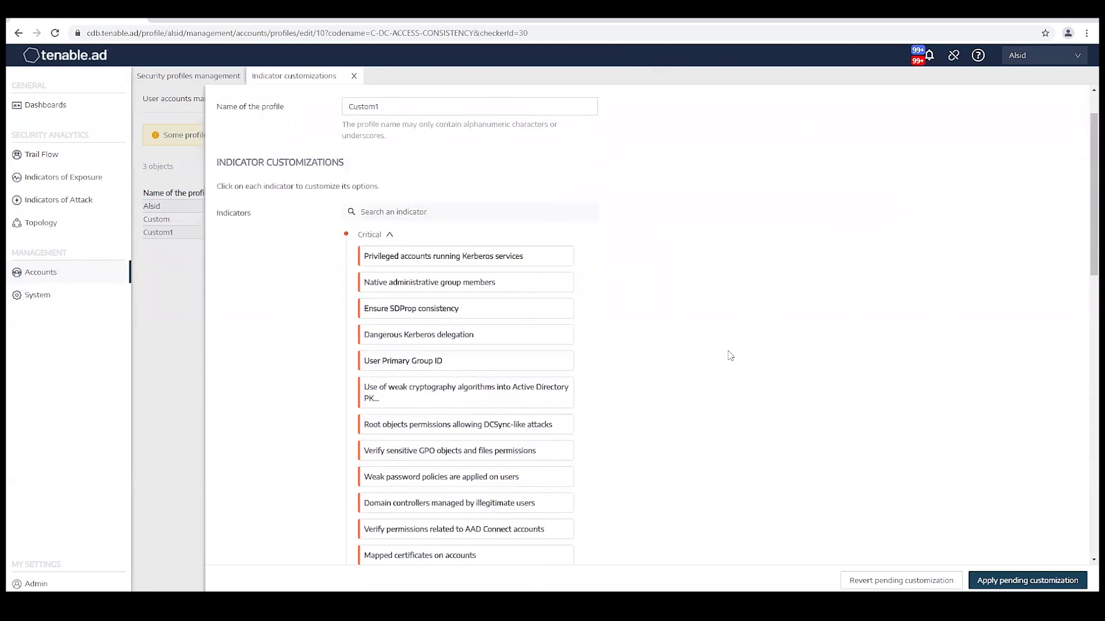
{"action": "scroll", "coordinate": [729, 356], "scroll_direction": "down", "scroll_amount": 1}
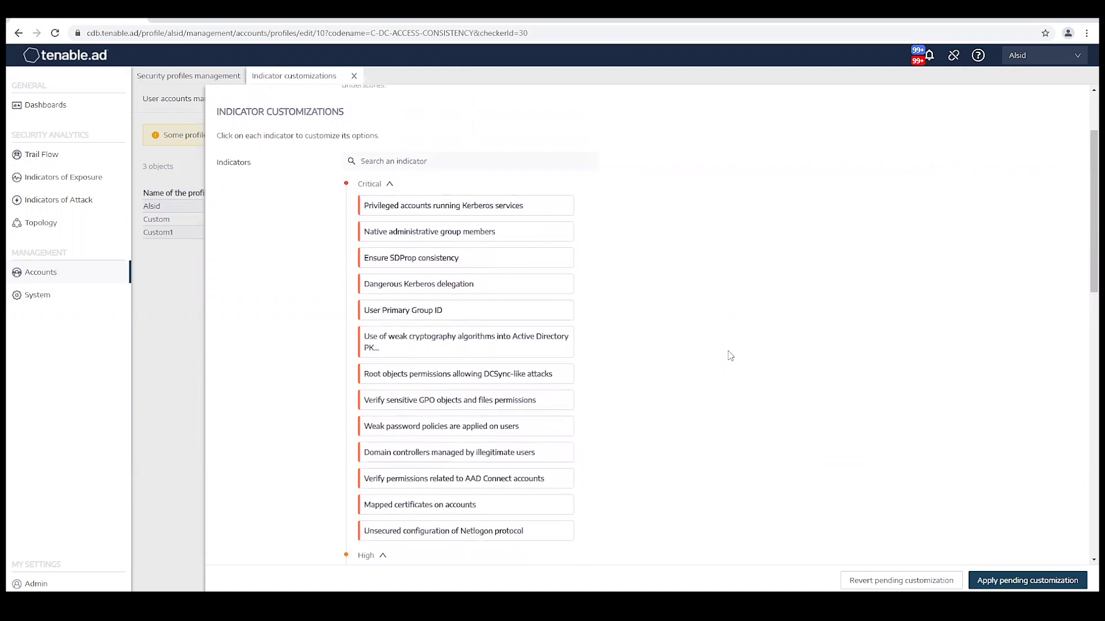
{"action": "left_click", "coordinate": [480, 483]}
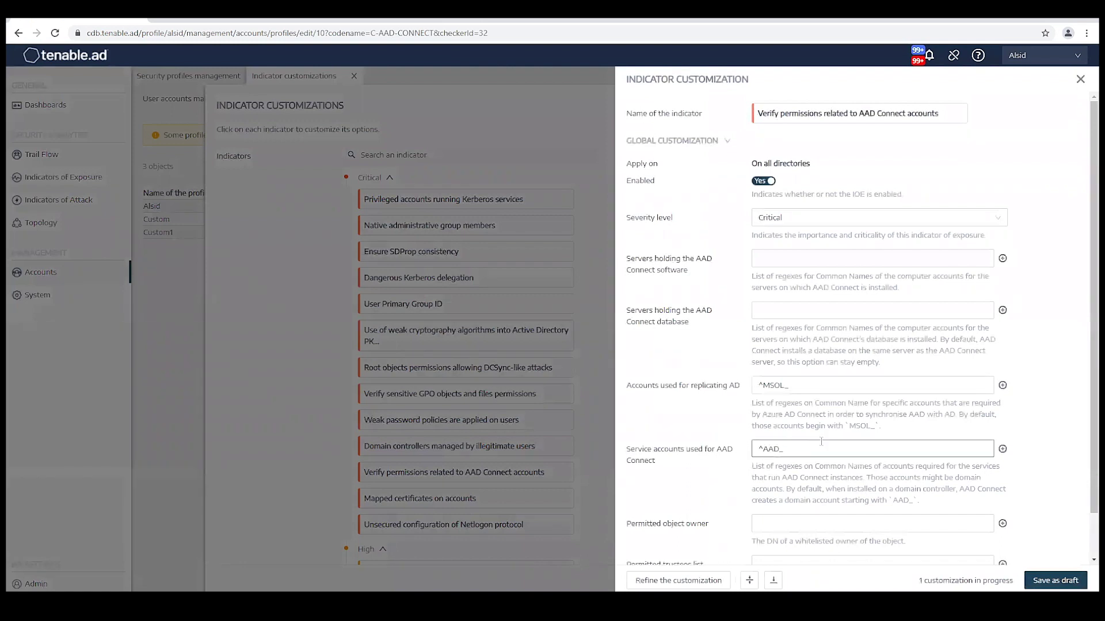
{"action": "scroll", "coordinate": [794, 448], "scroll_direction": "down", "scroll_amount": 1}
{"action": "left_click", "coordinate": [809, 518]}
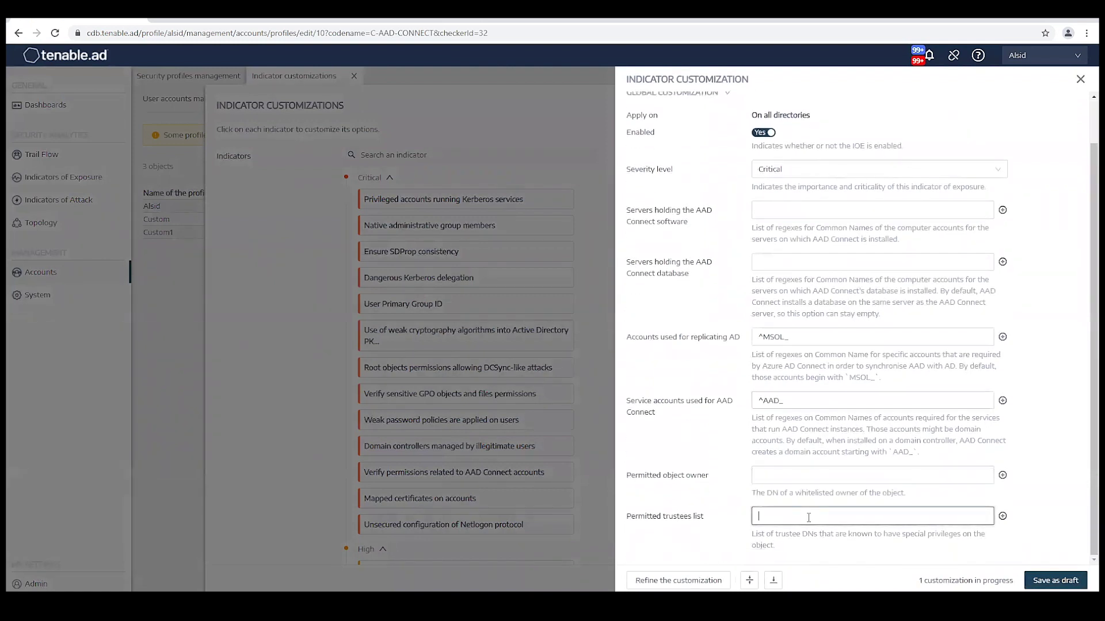
{"action": "right_click", "coordinate": [809, 518]}
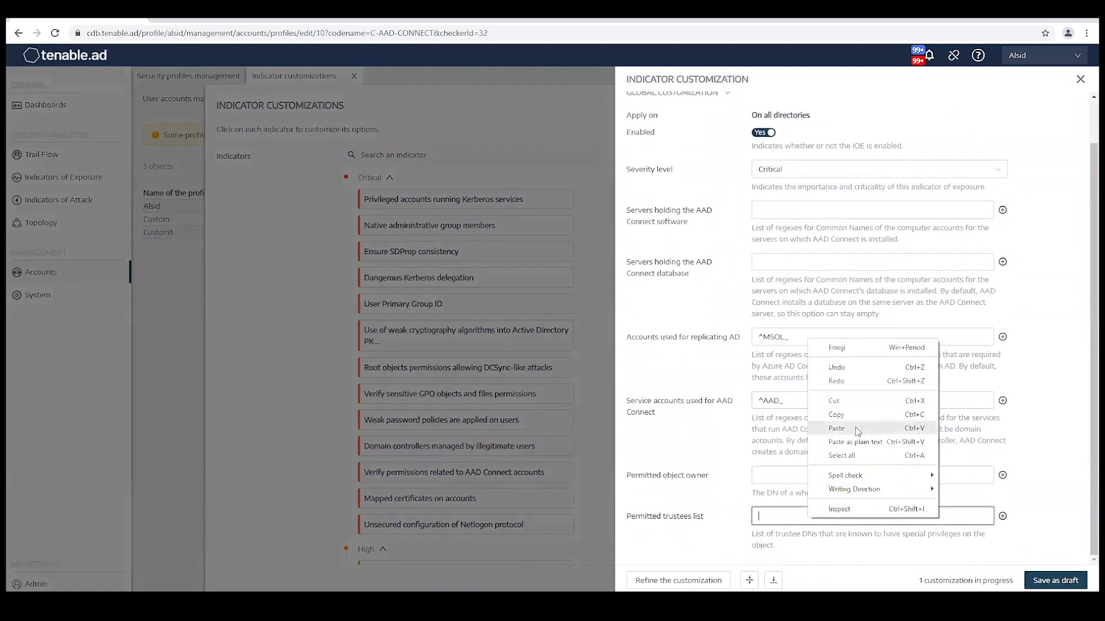
{"action": "left_click", "coordinate": [856, 432]}
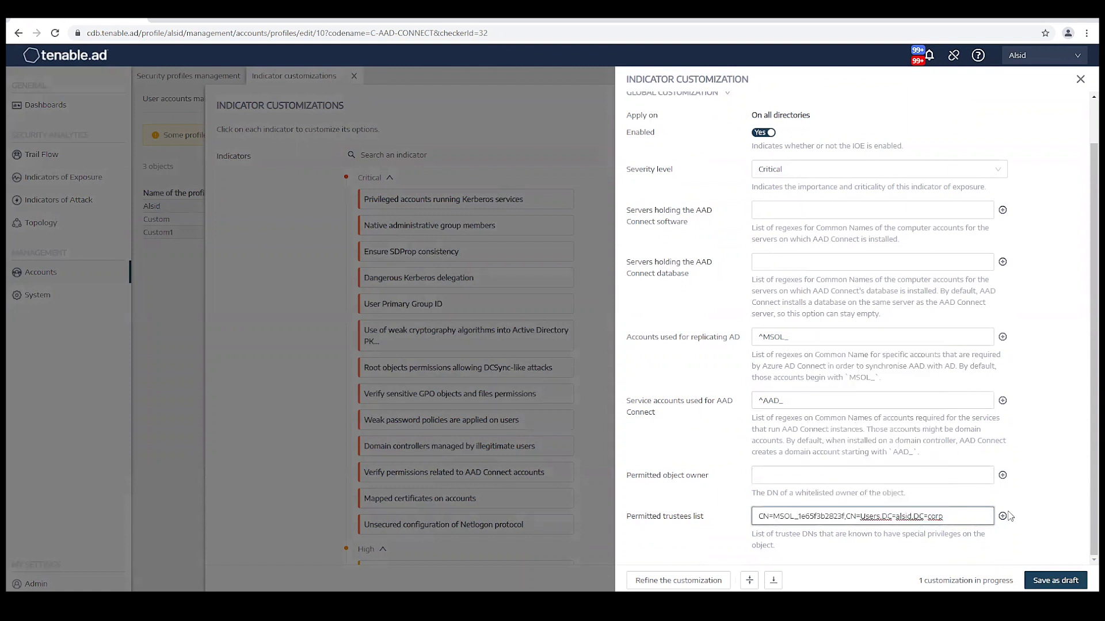
{"action": "left_click", "coordinate": [1048, 582]}
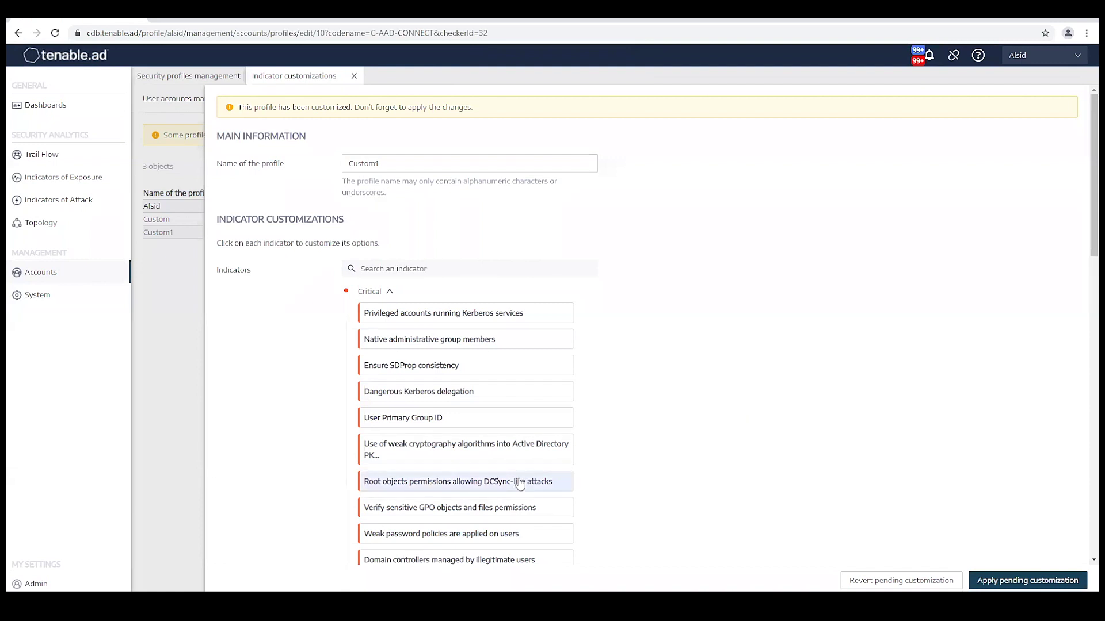
Paste the MSOL DN into Permitted trustees for 'Root objects permissions allowing DCSync-like attacks' and save as draft
{"action": "left_click", "coordinate": [567, 482]}
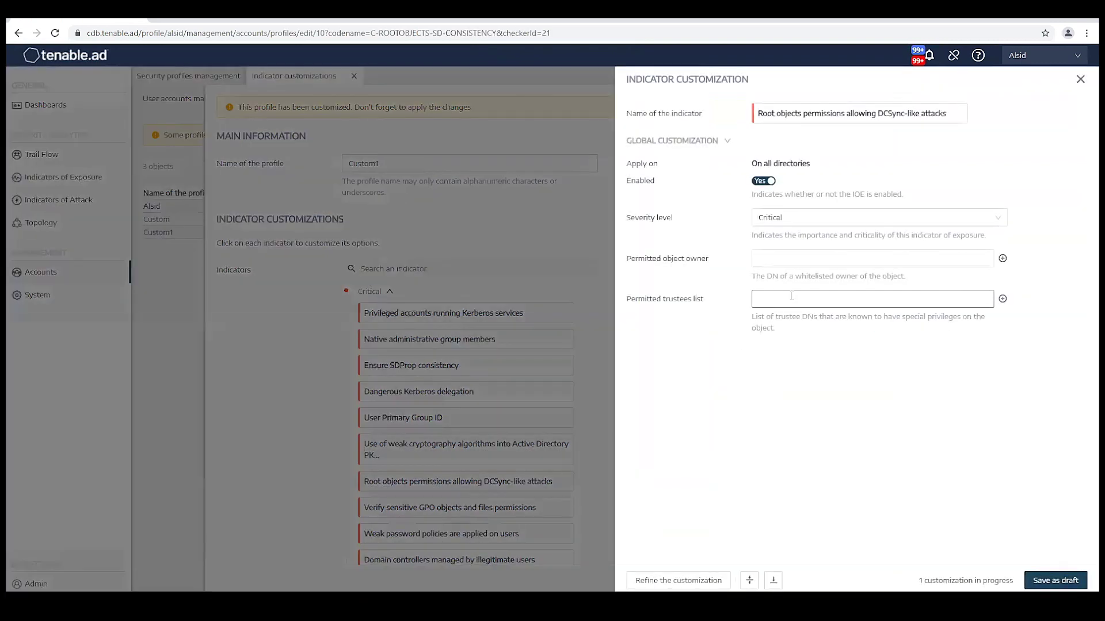
{"action": "left_click", "coordinate": [772, 297]}
{"action": "right_click", "coordinate": [772, 298]}
{"action": "left_click", "coordinate": [800, 387]}
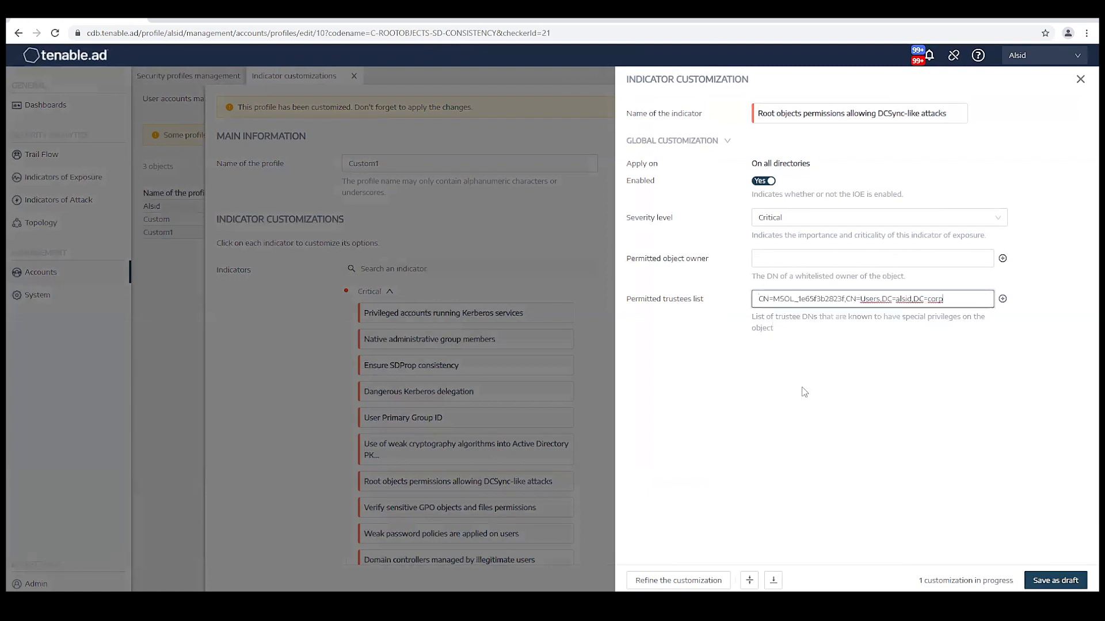
{"action": "left_click", "coordinate": [1068, 582]}
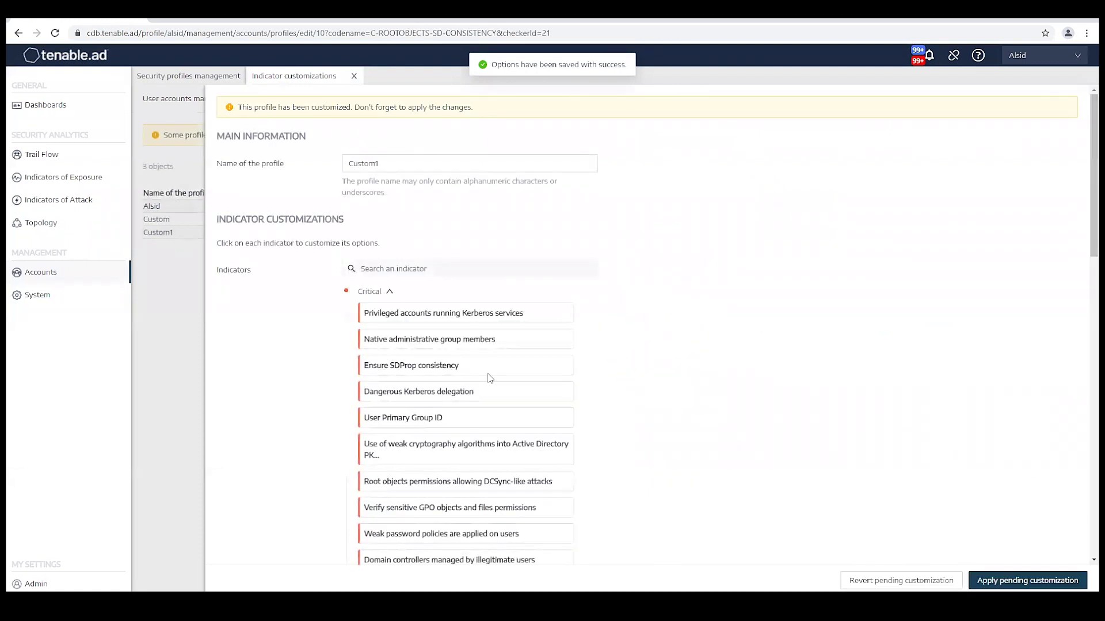
Add the MSOL DN as permitted trustee for Ensure SDProp consistency, save draft, and apply pending customizations
{"action": "left_click", "coordinate": [432, 372]}
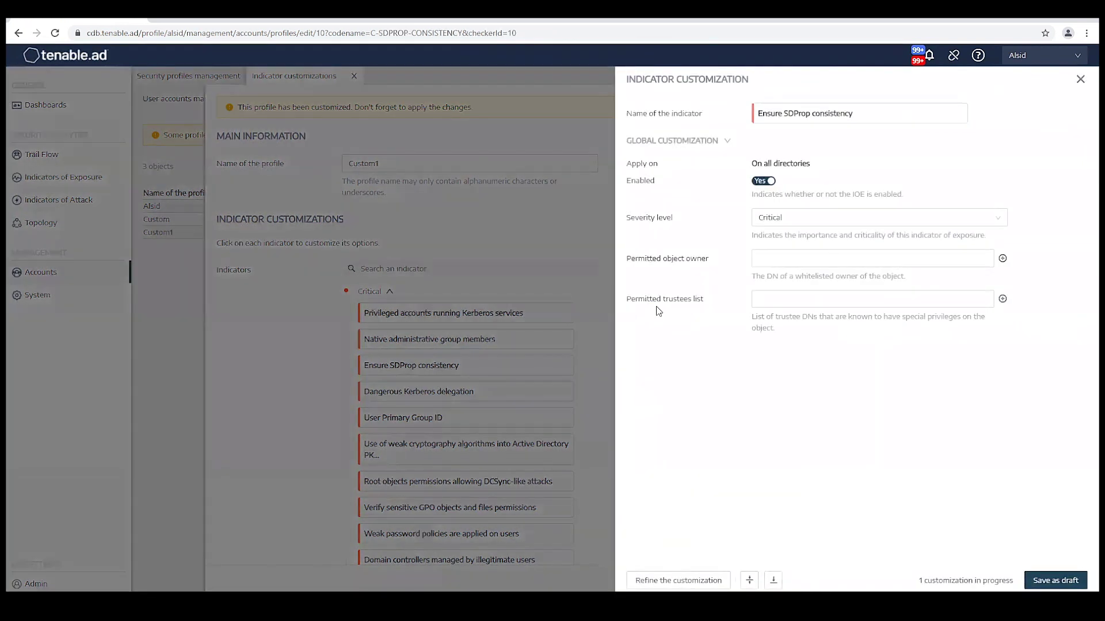
{"action": "left_click", "coordinate": [759, 302]}
{"action": "right_click", "coordinate": [781, 303]}
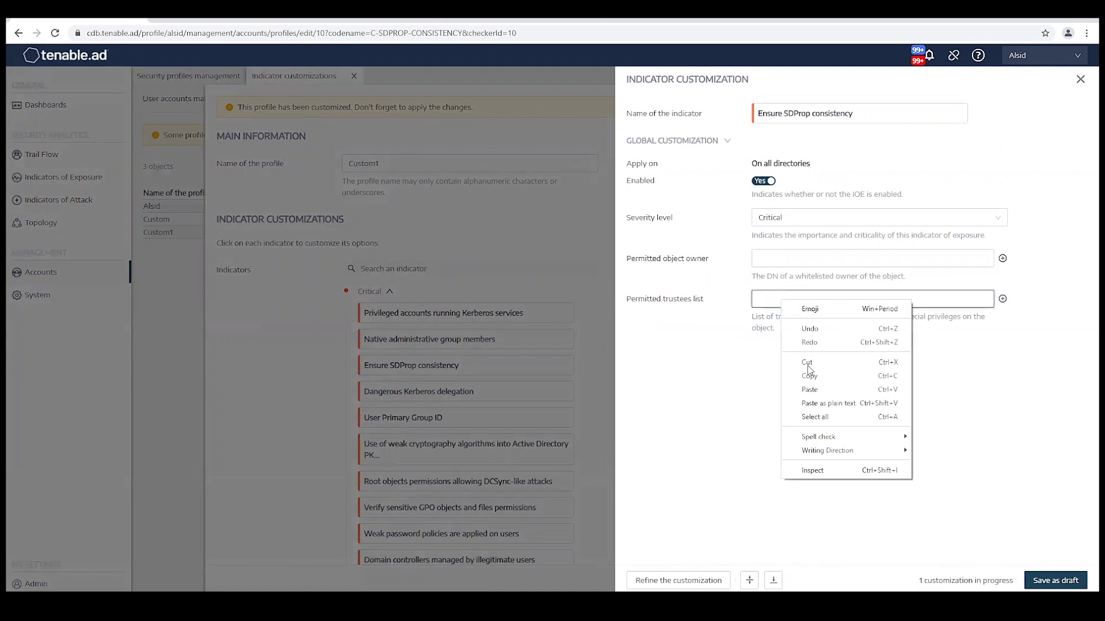
{"action": "left_click", "coordinate": [809, 389]}
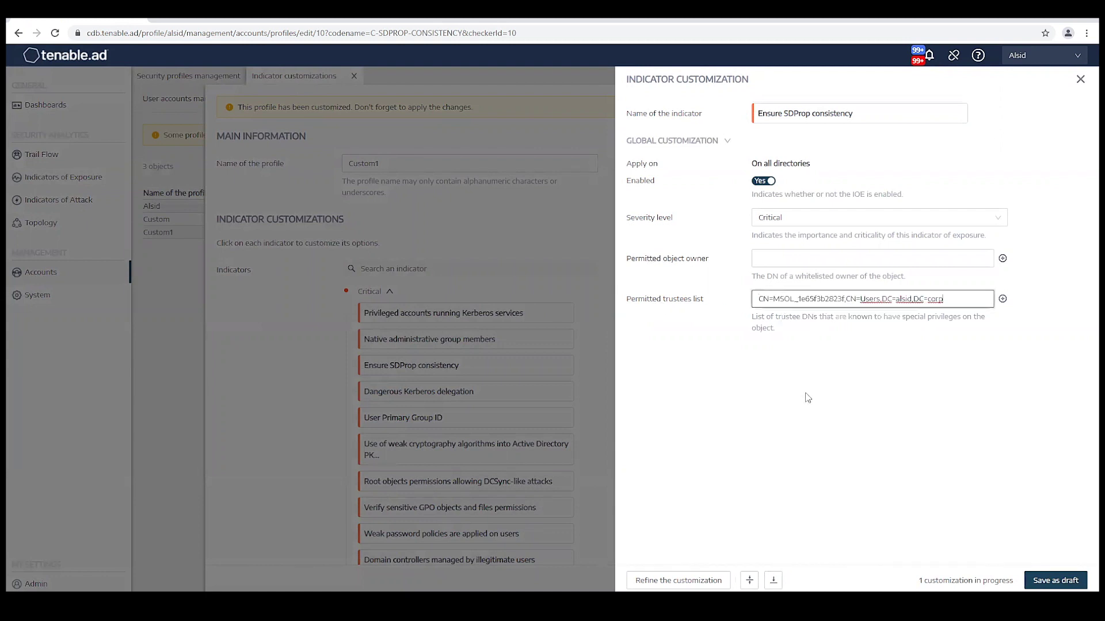
{"action": "left_click", "coordinate": [1068, 581]}
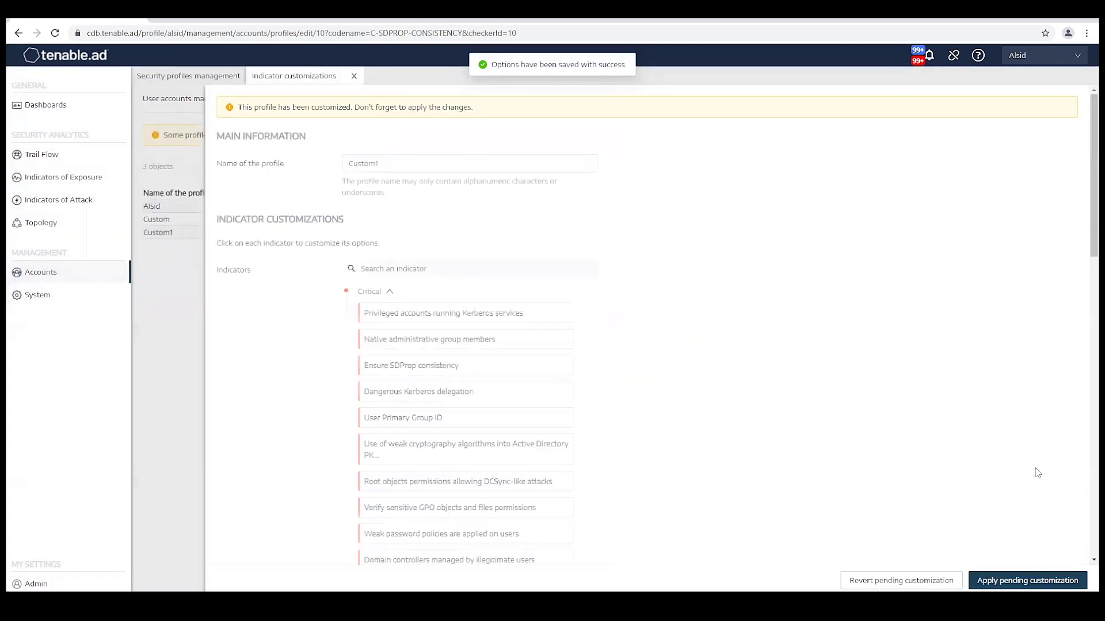
{"action": "left_click", "coordinate": [1017, 582]}
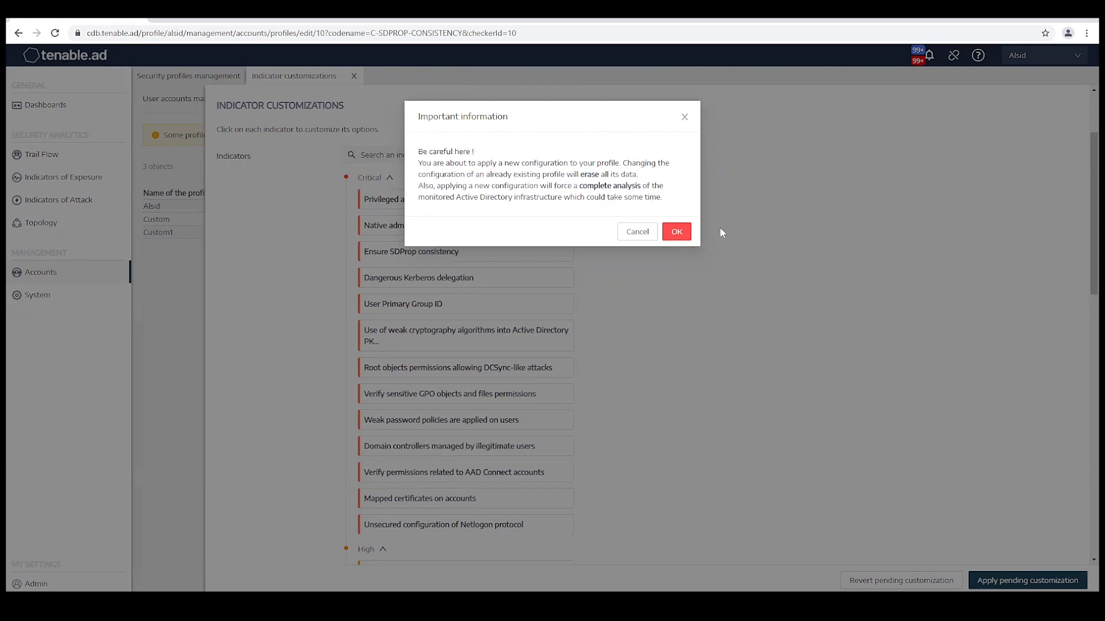
Confirm applying the Custom1 configuration and go to the Indicators of Exposure overview
{"action": "left_click", "coordinate": [677, 231]}
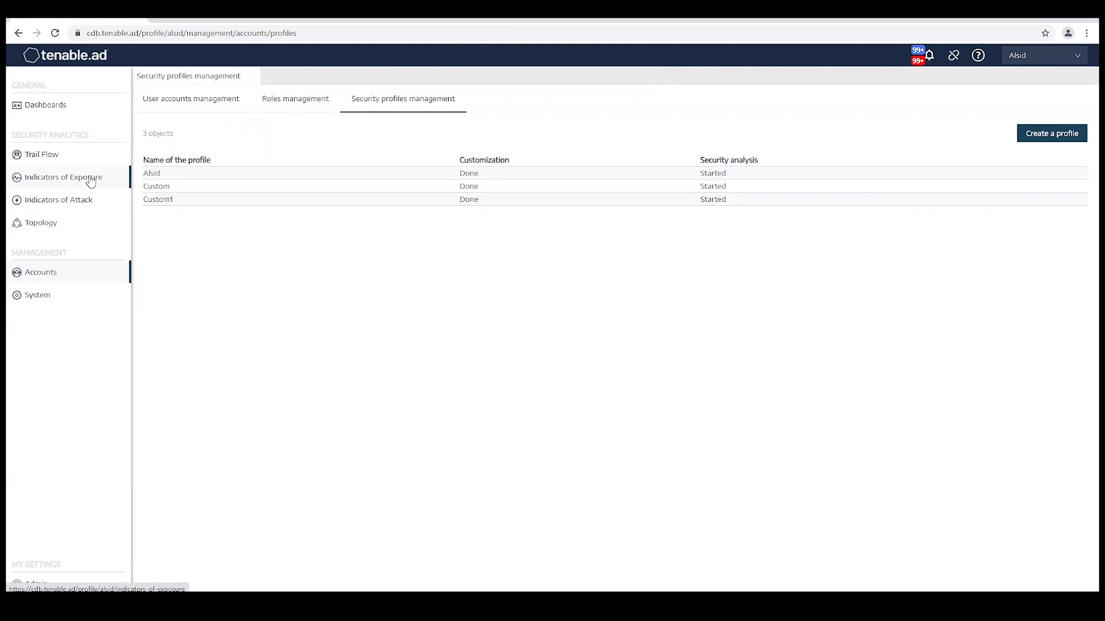
{"action": "left_click", "coordinate": [90, 181]}
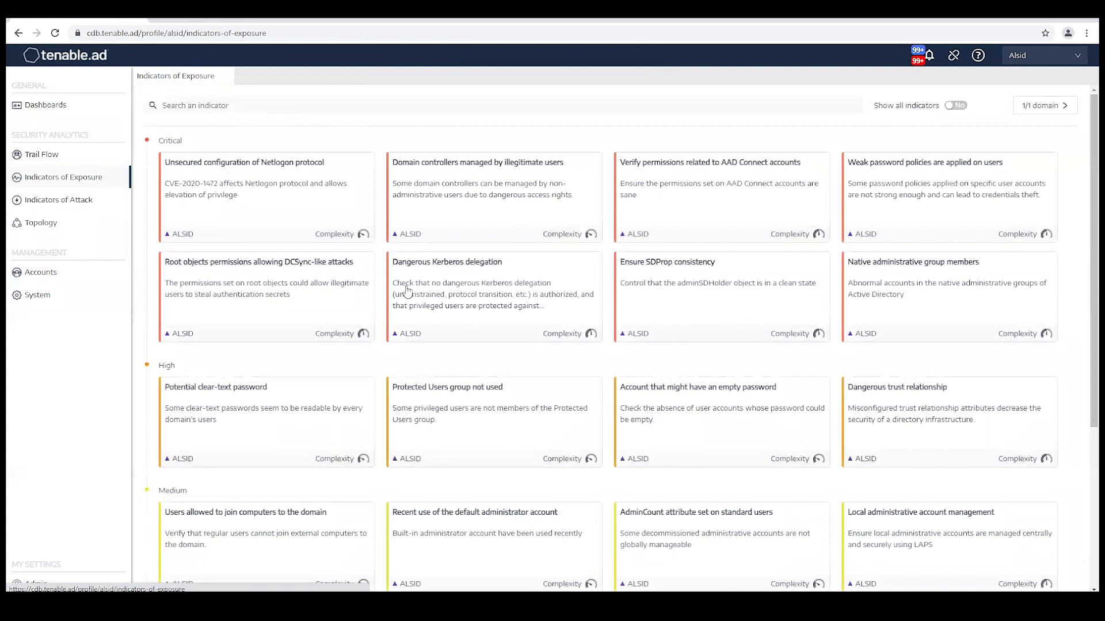
Switch the active profile to Custom1 and return to Indicators of Exposure
{"action": "left_click", "coordinate": [1074, 57]}
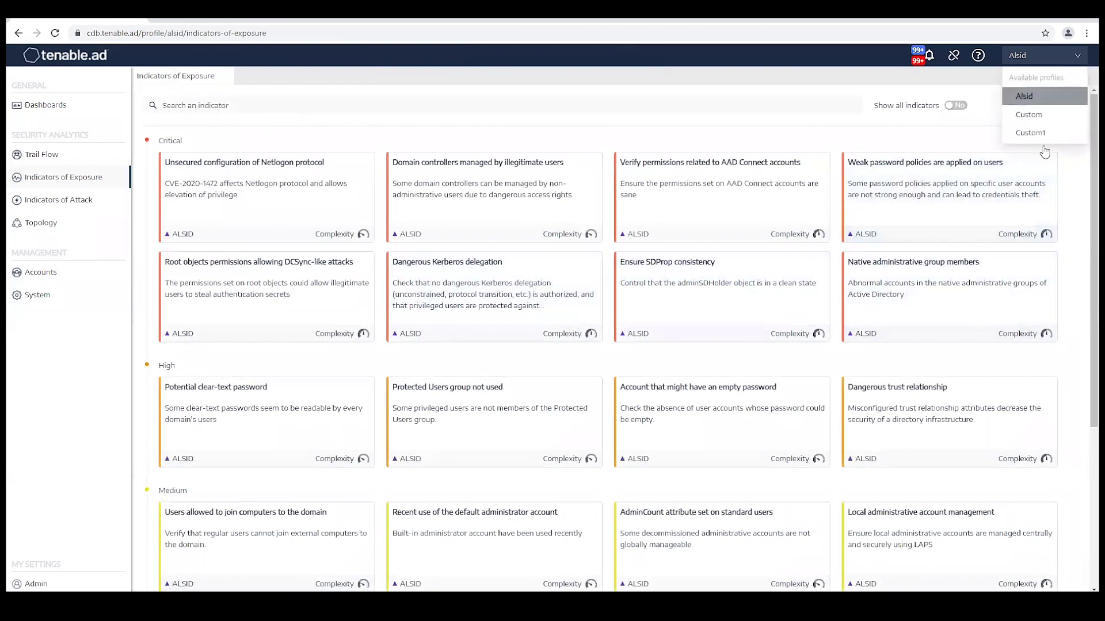
{"action": "left_click", "coordinate": [1031, 133]}
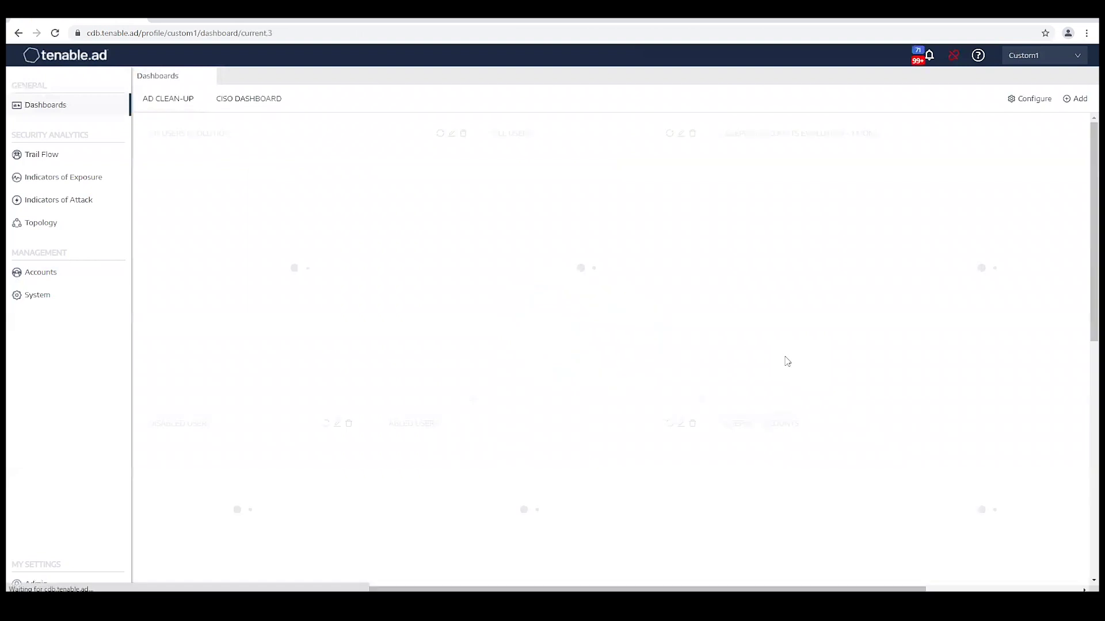
{"action": "left_click", "coordinate": [64, 184]}
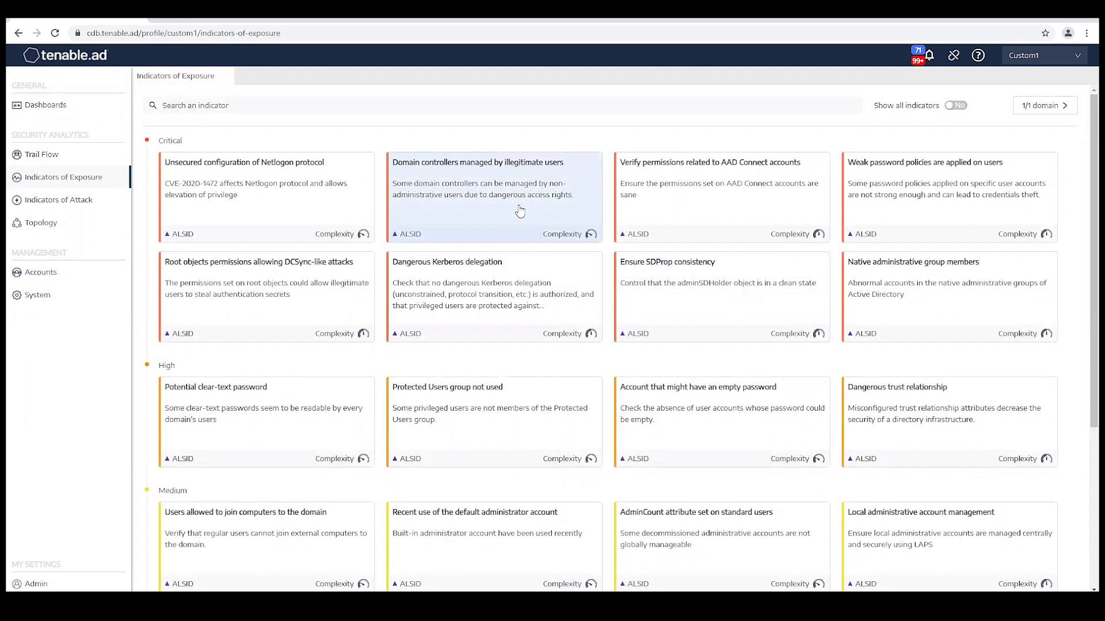
Review the 'Domain controllers managed by illegitimate users' deviant objects and their unsafe permission entries under Custom1
{"action": "left_click", "coordinate": [519, 212]}
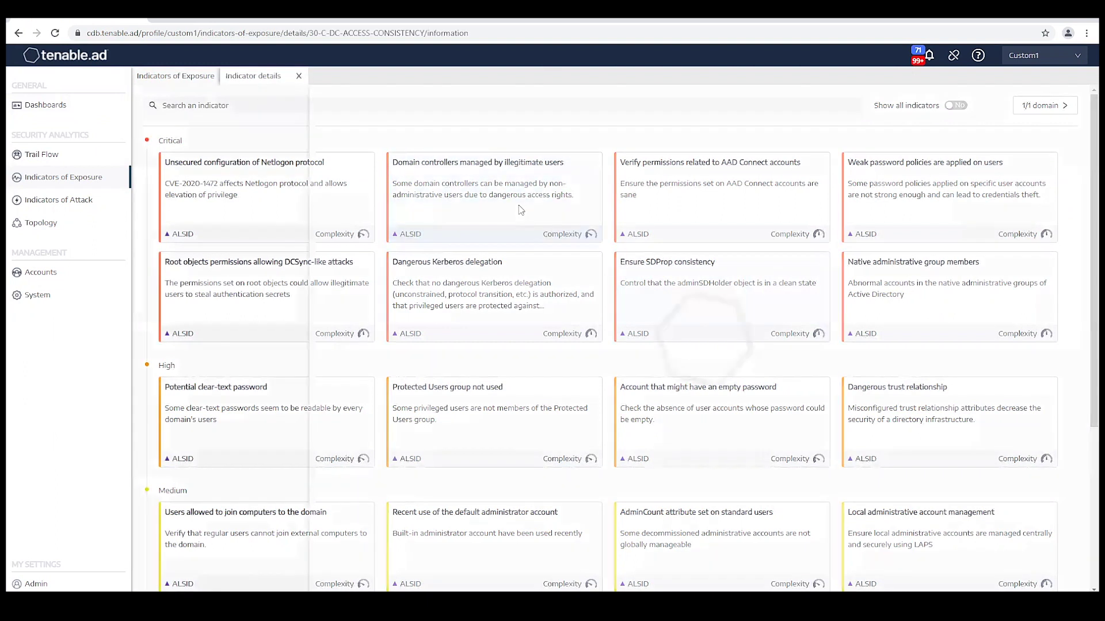
{"action": "left_click", "coordinate": [403, 148]}
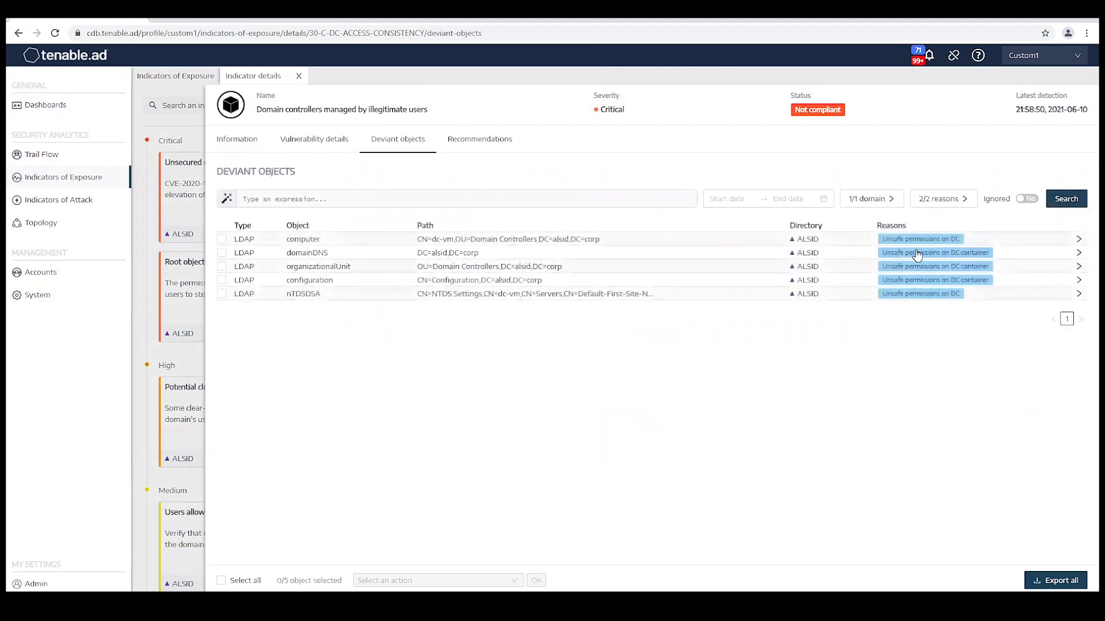
{"action": "left_click", "coordinate": [920, 238]}
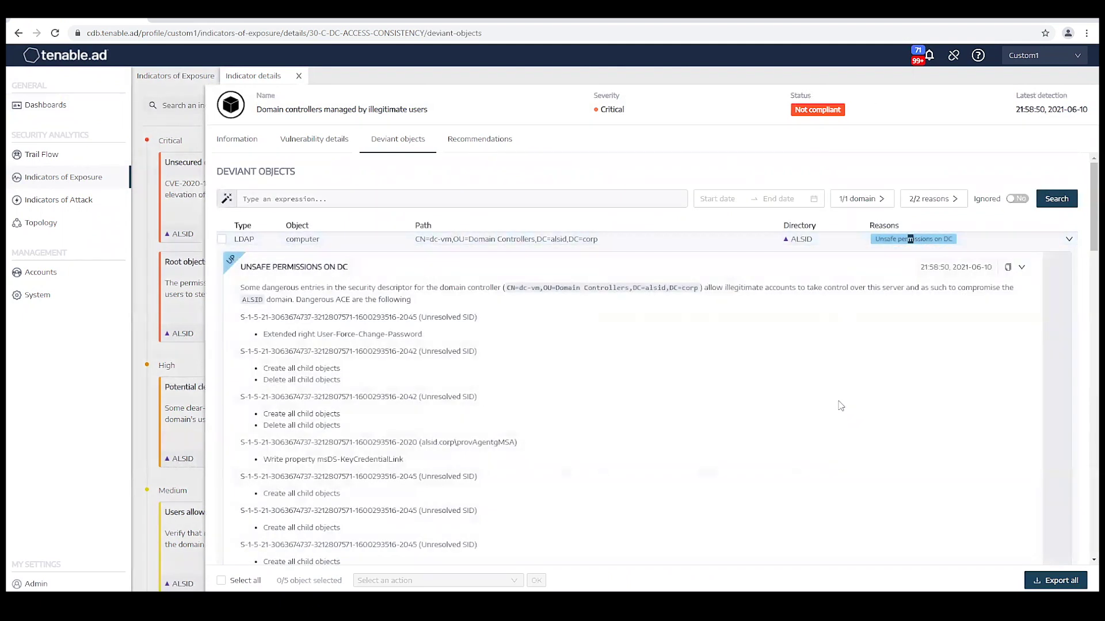
{"action": "scroll", "coordinate": [794, 392], "scroll_direction": "down", "scroll_amount": 5}
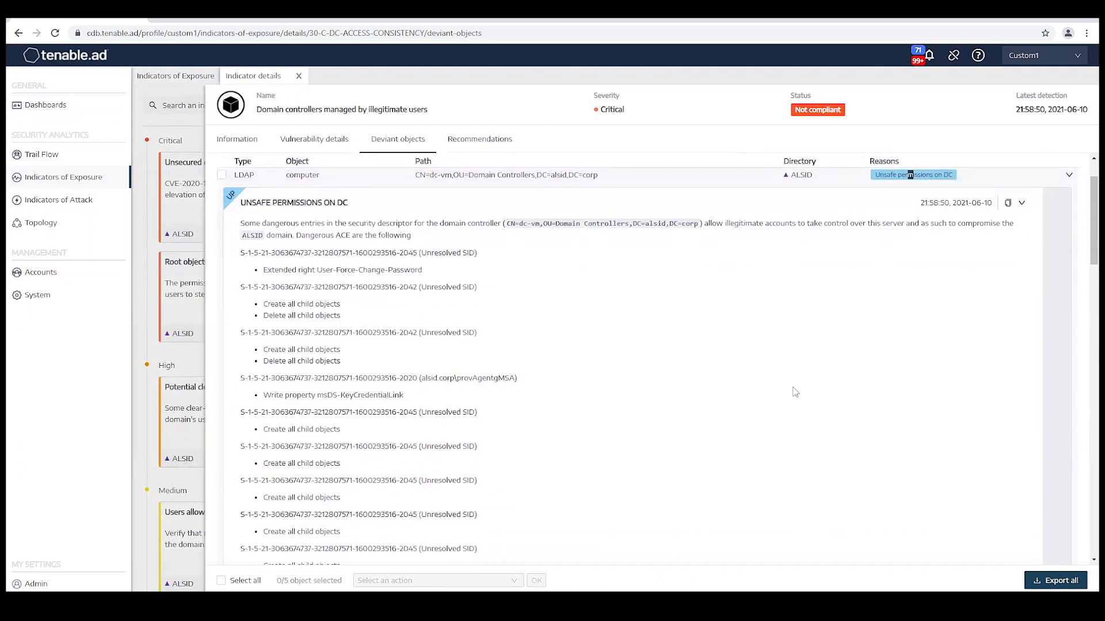
{"action": "scroll", "coordinate": [796, 391], "scroll_direction": "down", "scroll_amount": 3}
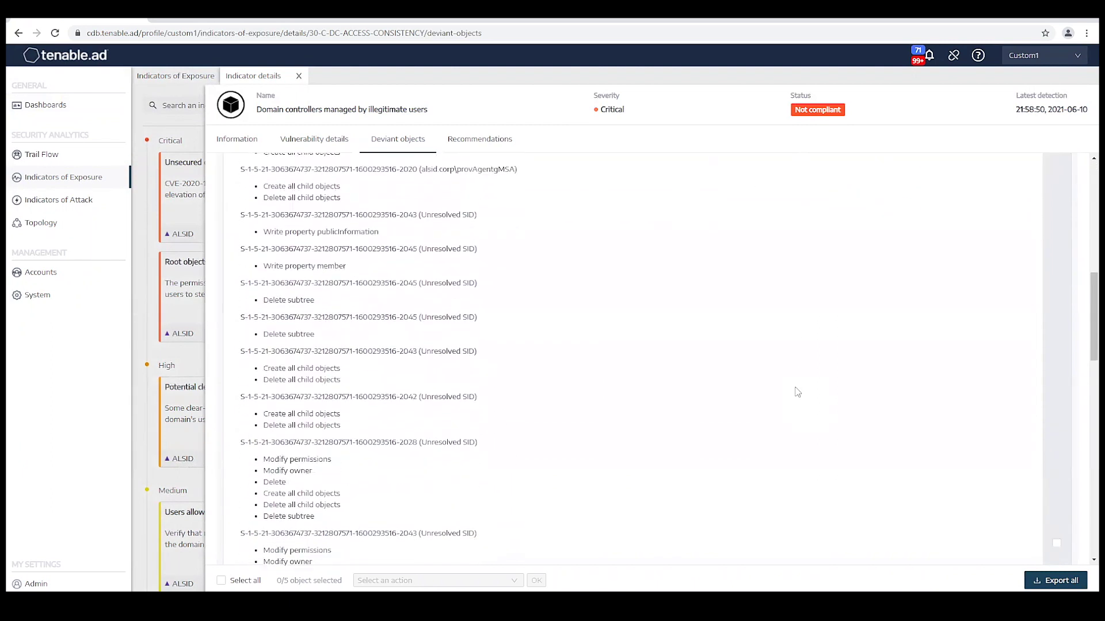
{"action": "scroll", "coordinate": [797, 392], "scroll_direction": "up", "scroll_amount": 10}
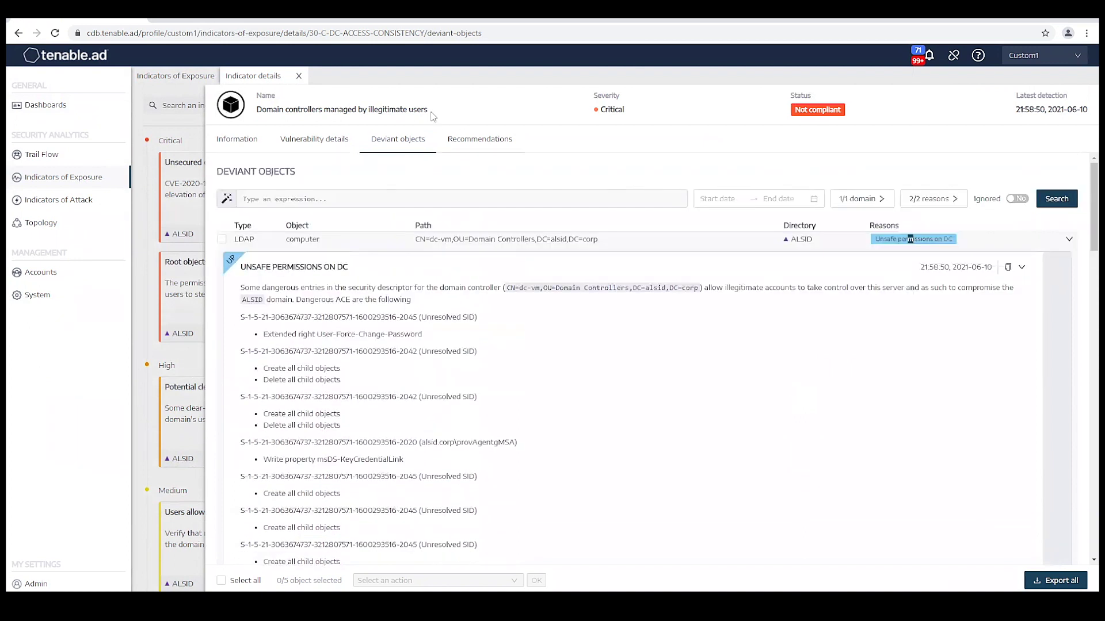
{"action": "left_click", "coordinate": [299, 76]}
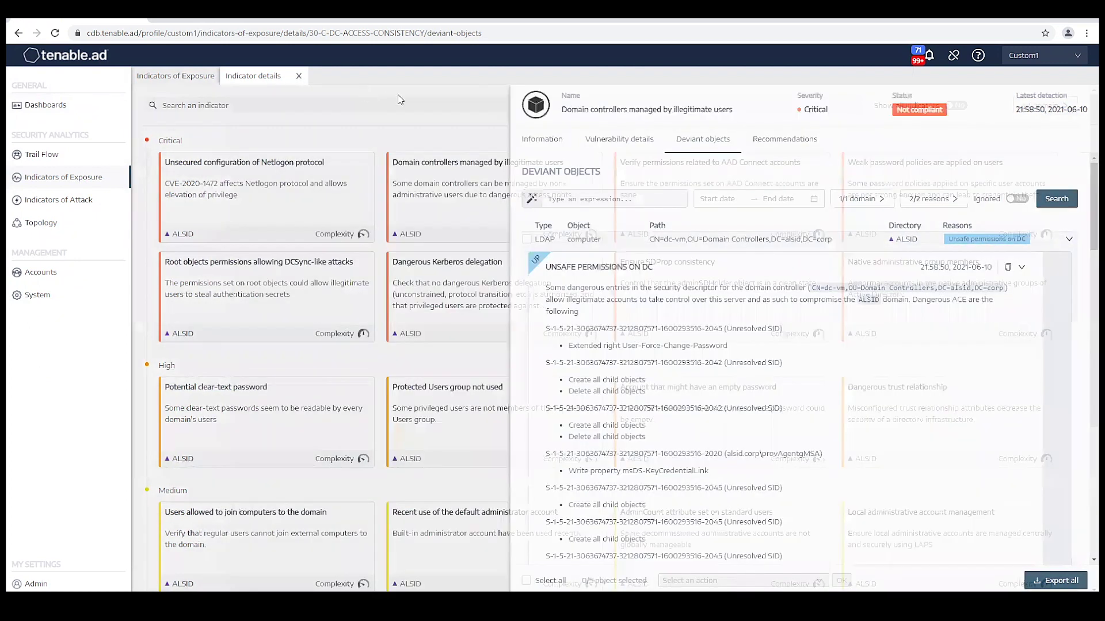